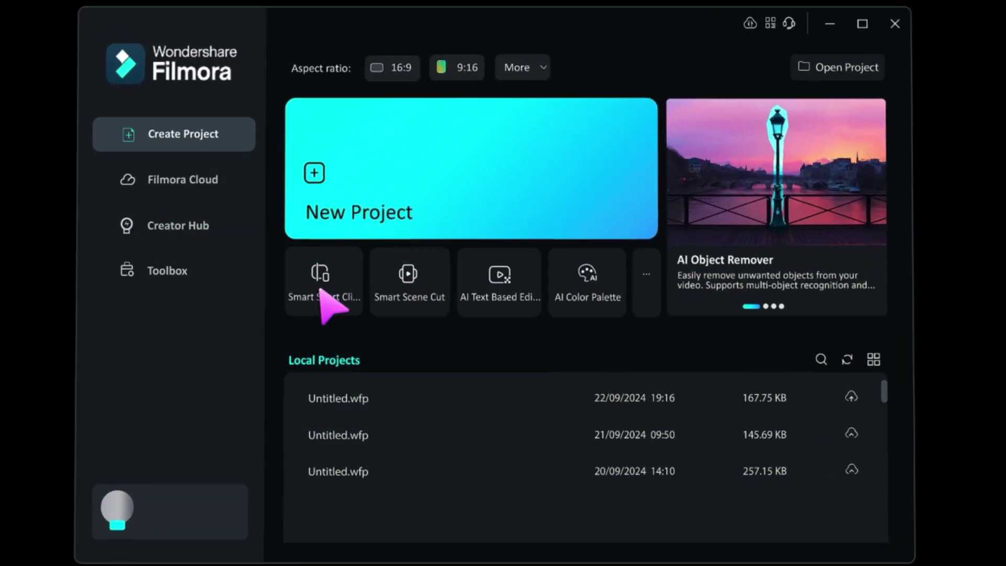
Launch Smart Short Clip with 30-60s duration and Auto theme, and start generating.
click(322, 289)
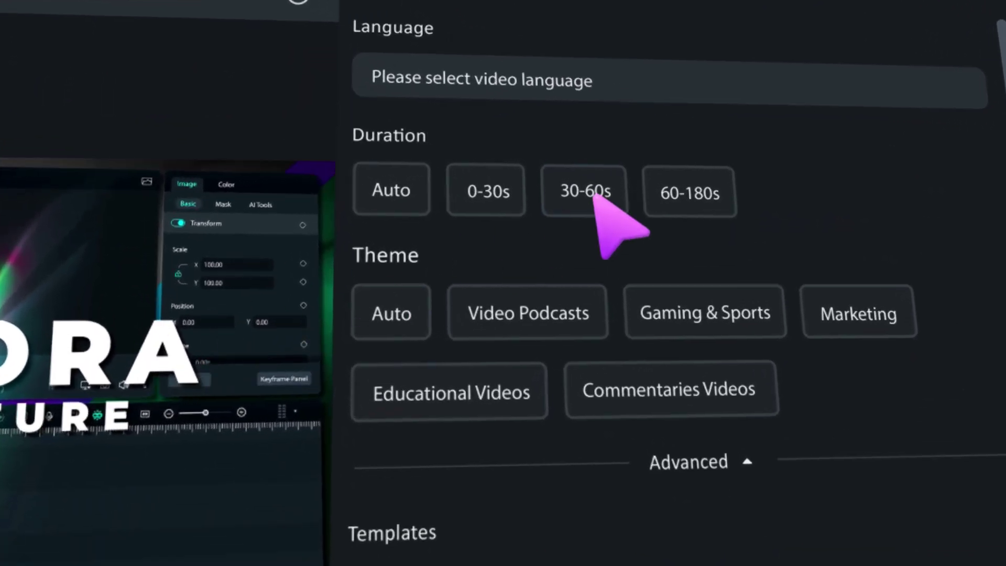
click(595, 194)
click(392, 328)
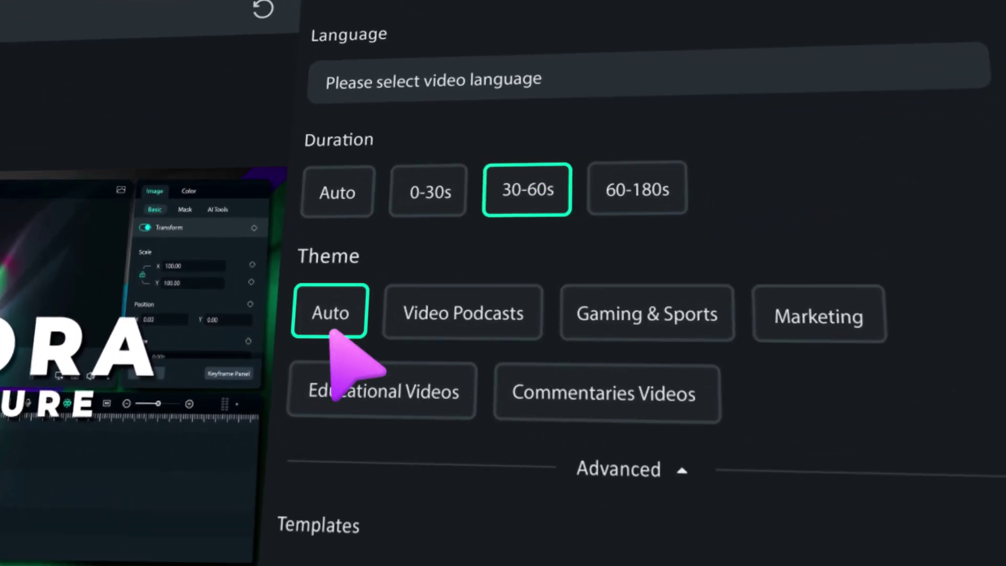
drag(970, 74, 950, 243)
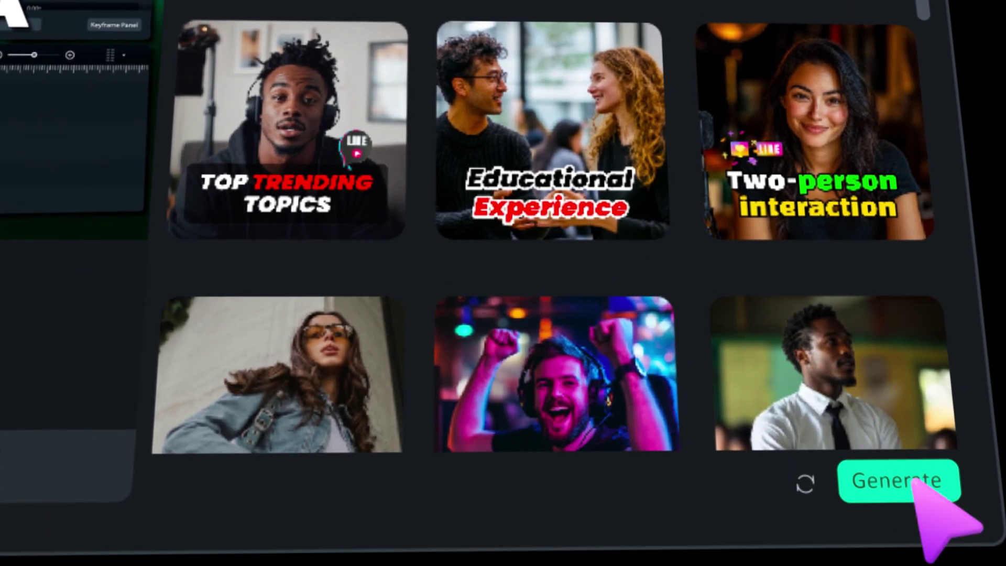
click(897, 479)
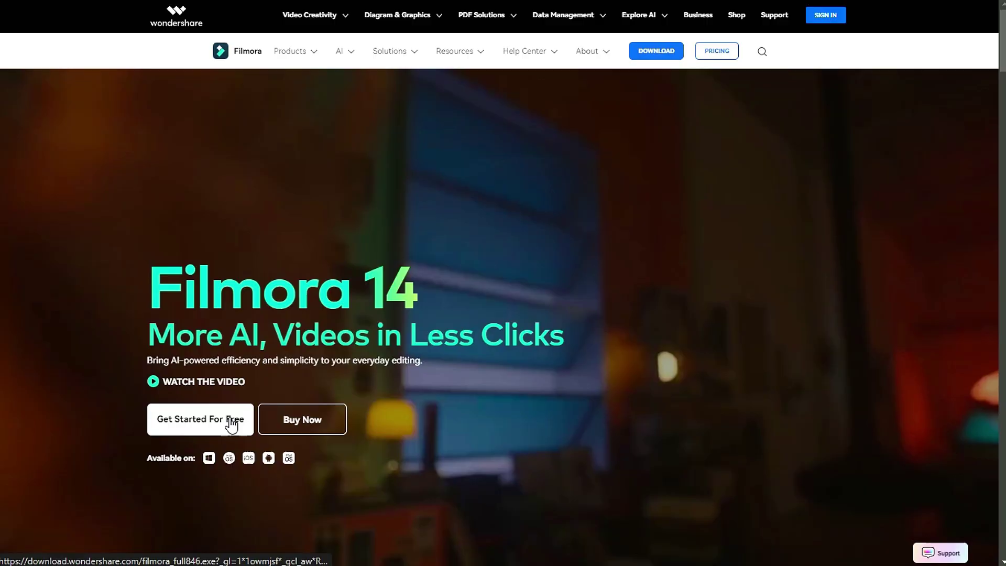
Download and save the free Filmora installer from Get Started For Free.
click(291, 419)
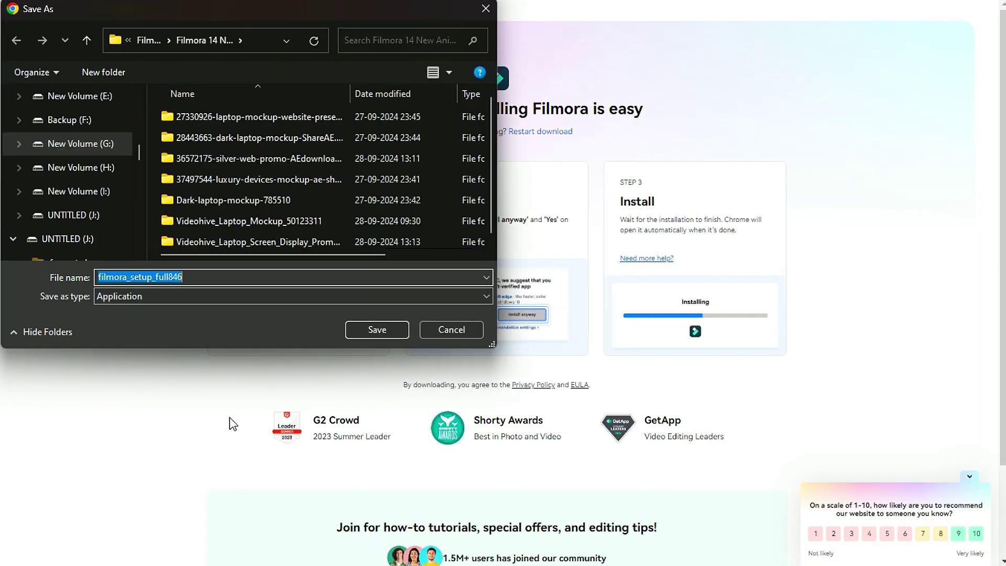
click(381, 329)
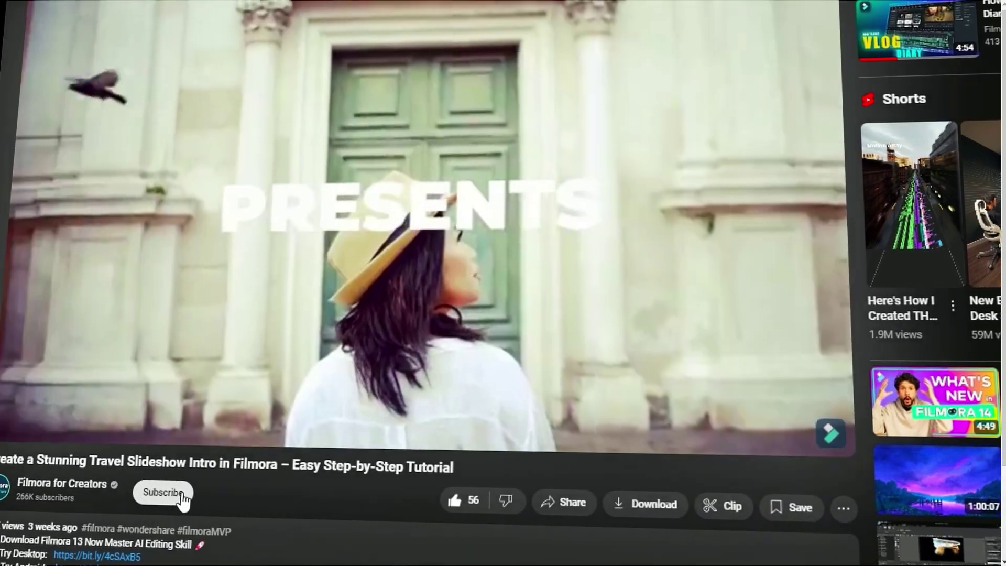
Subscribe to Filmora for Creators and open its notification options.
click(159, 489)
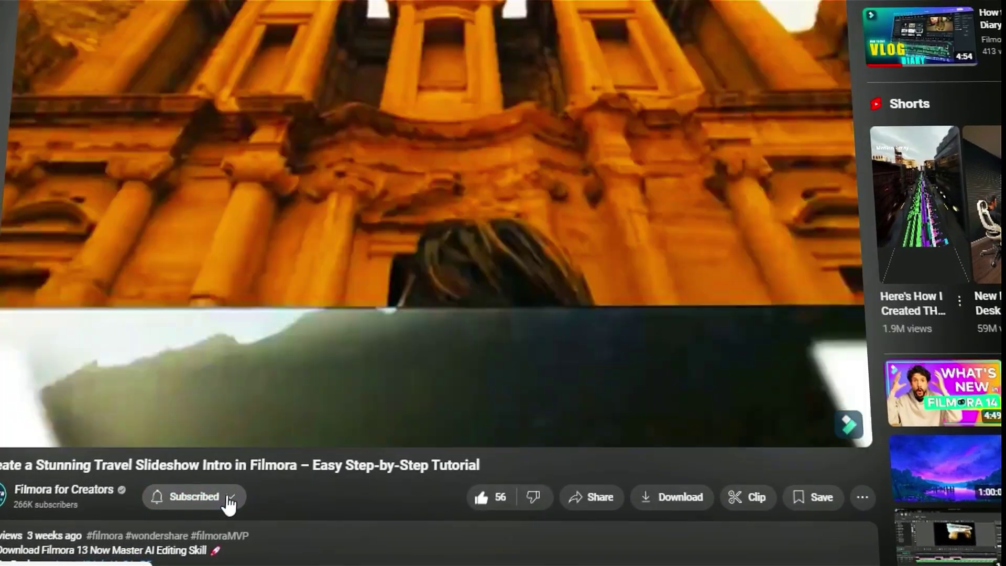
click(236, 500)
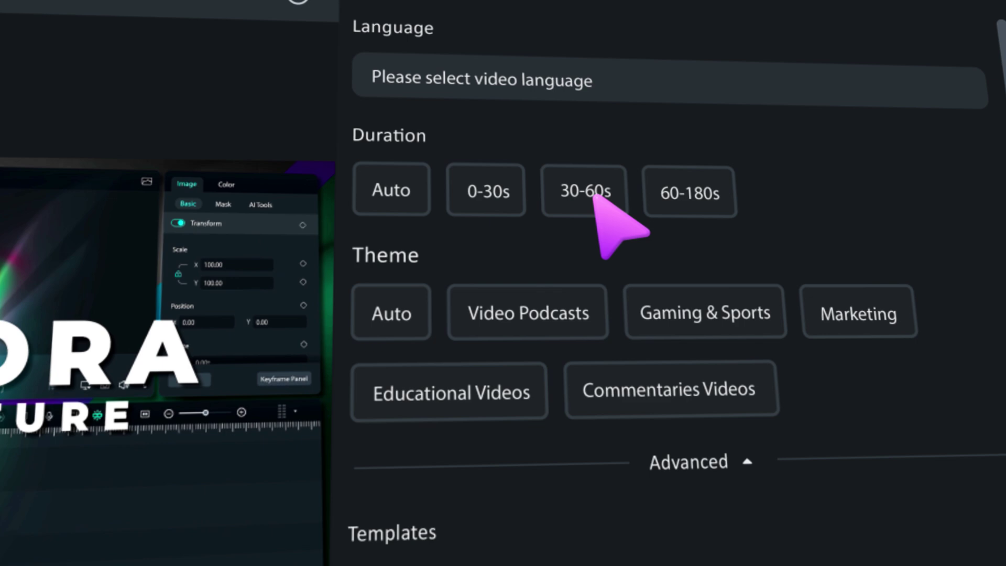
Choose Duration 30-60s and Theme Auto in Project Info.
click(596, 195)
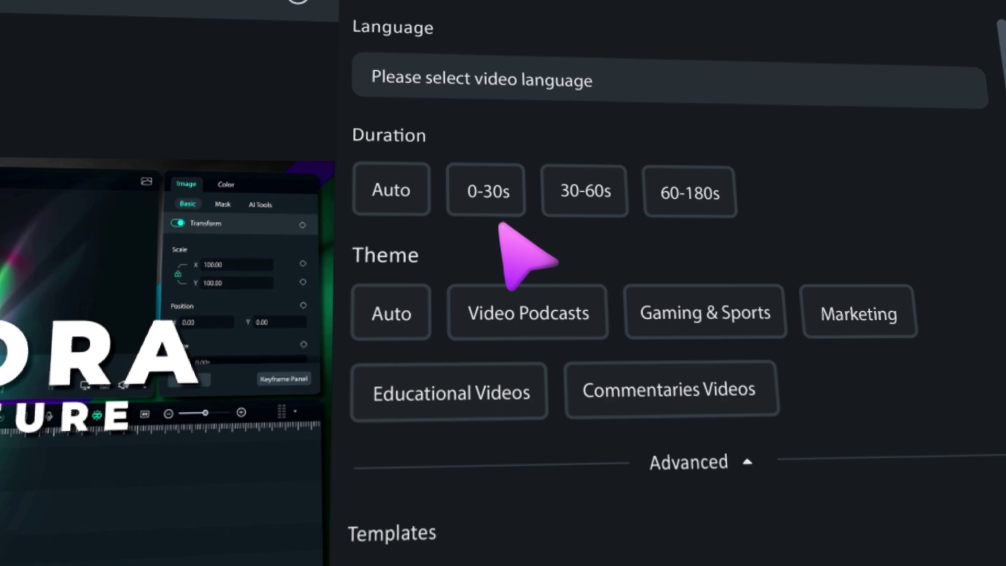
click(391, 314)
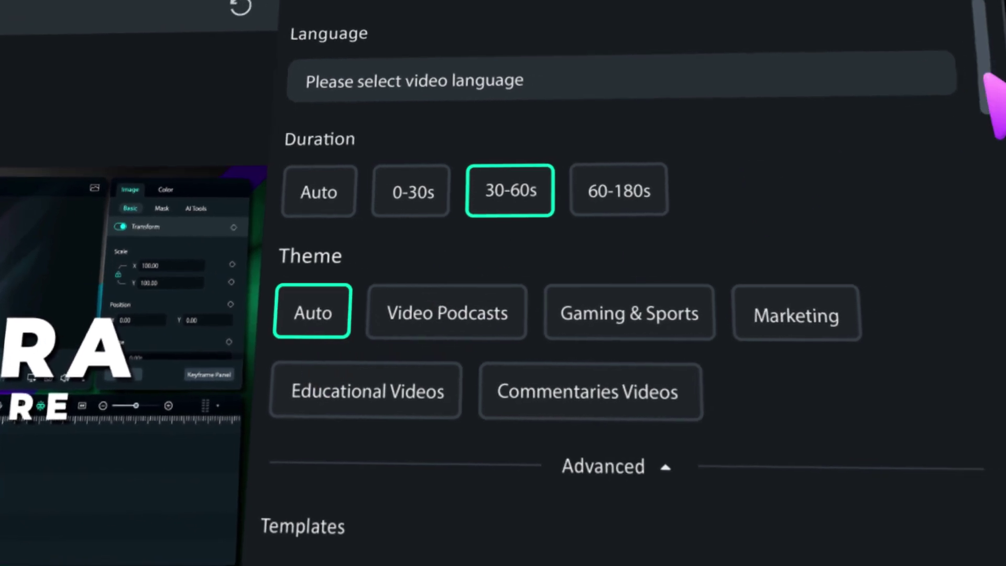
Pick the Career Decisions Psychology template for the shorts.
scroll(962, 124, down, 5)
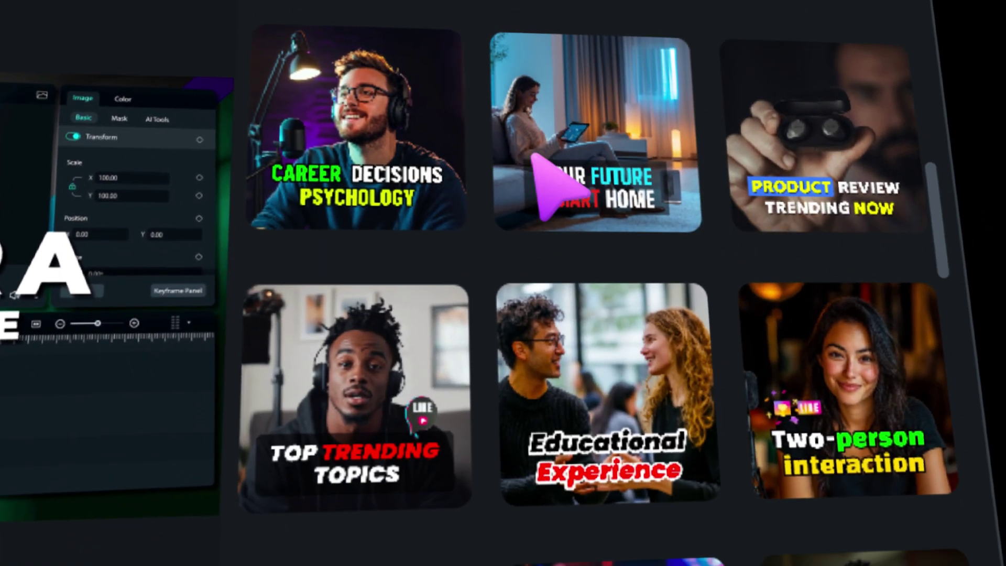
click(452, 189)
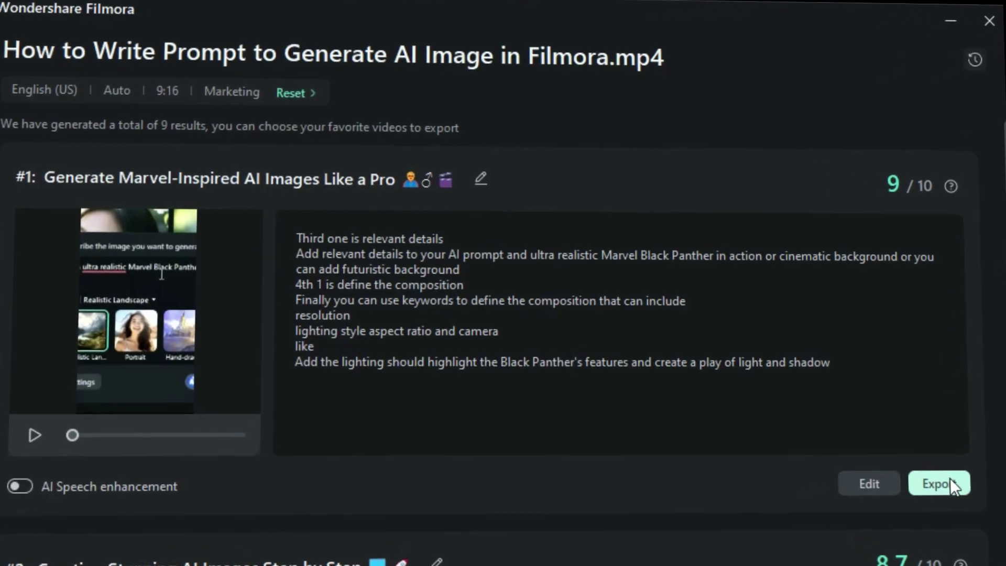
Open the Export dialog for the #1 top-scoring short.
click(965, 488)
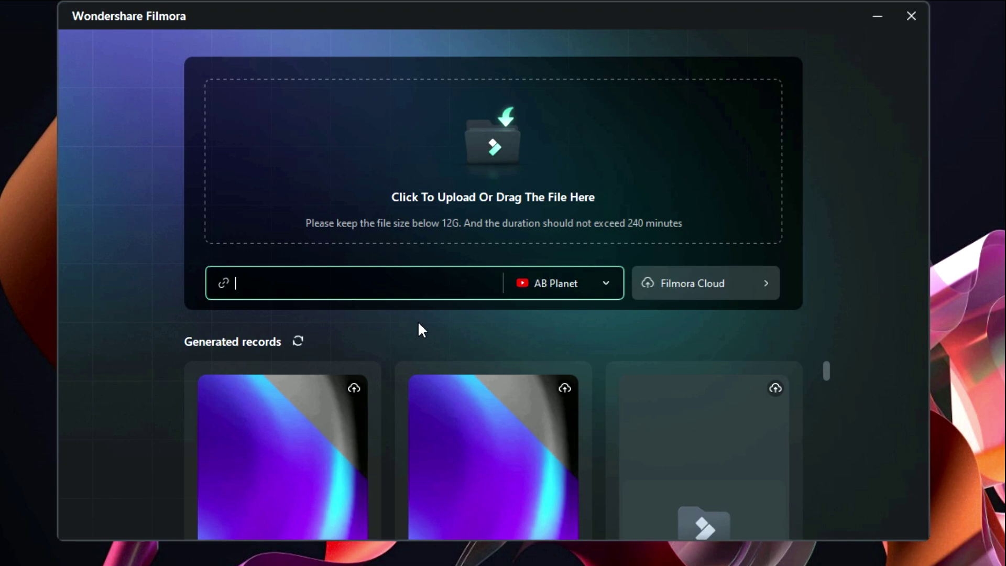
Open the 'How to Write Prompt to Generate AI Image in Filmora' project from Generated records.
click(424, 334)
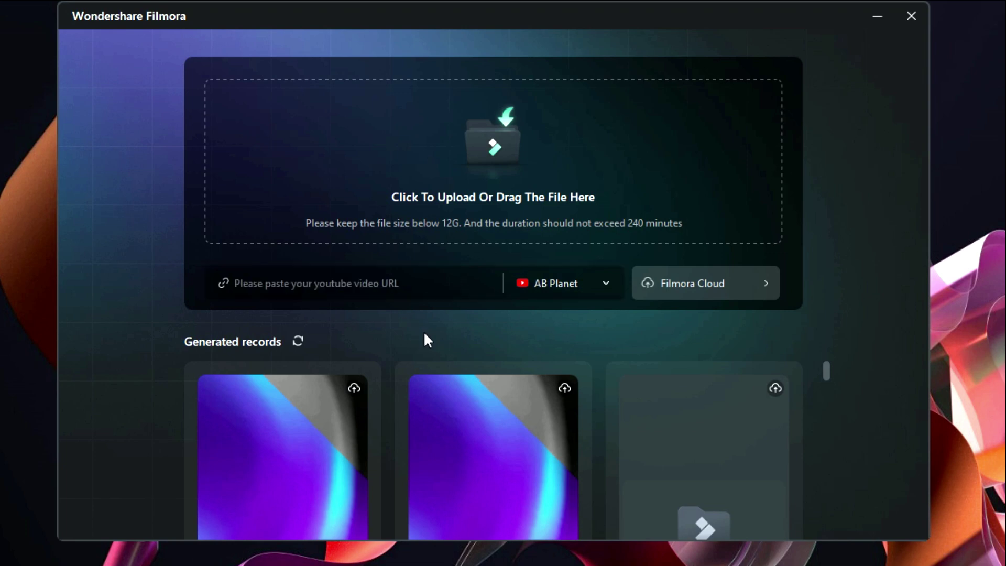
mouse_move(824, 373)
mouse_down()
mouse_move(855, 411)
mouse_move(839, 358)
mouse_up()
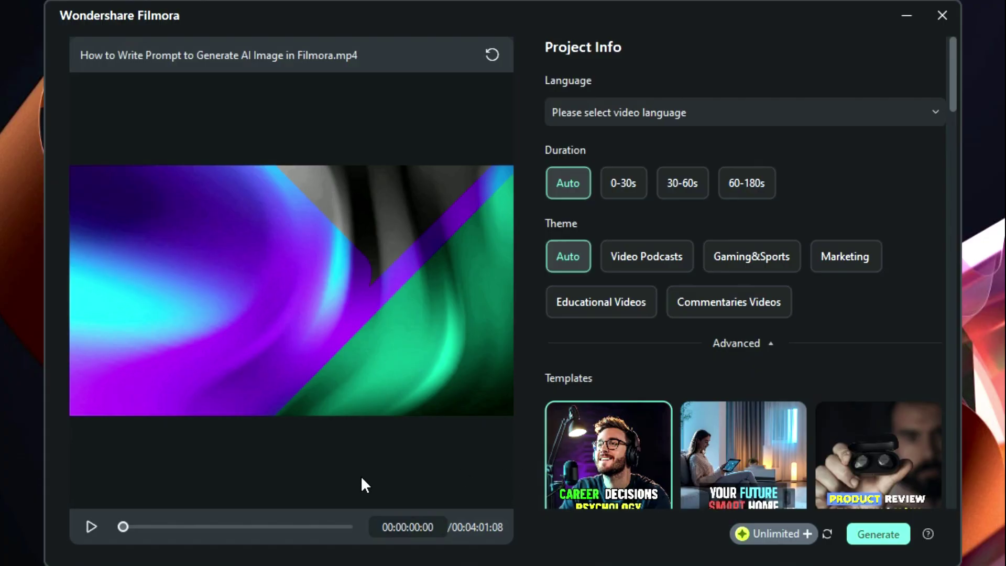
Play the loaded video and set the shorts' language to English (US).
click(90, 521)
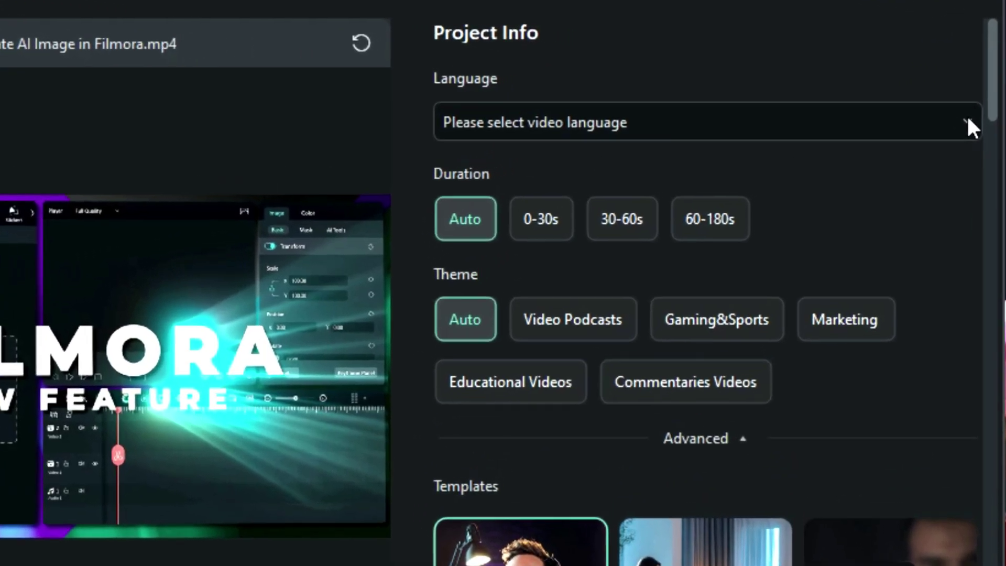
click(935, 115)
drag(980, 176, 981, 196)
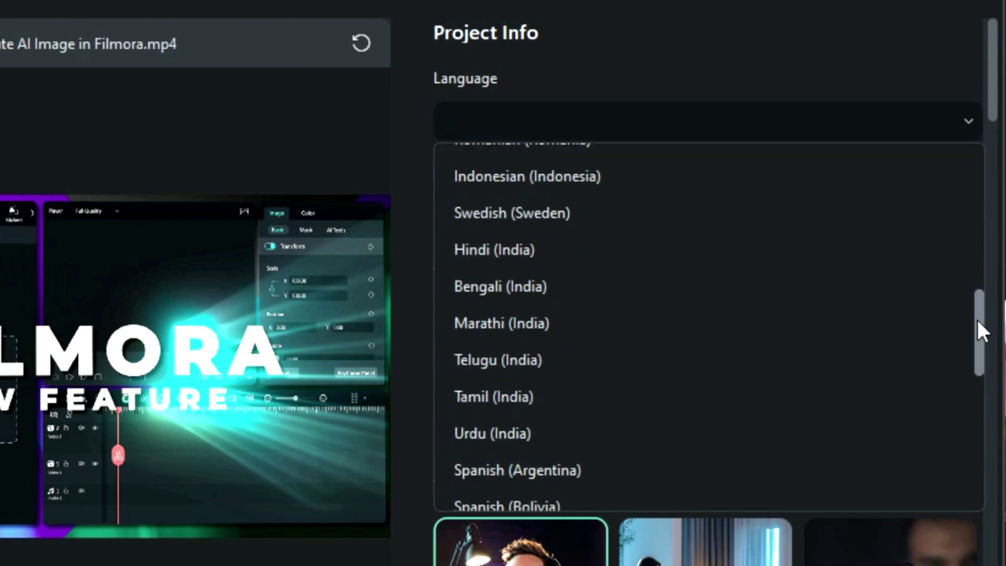
drag(977, 320, 989, 390)
click(942, 176)
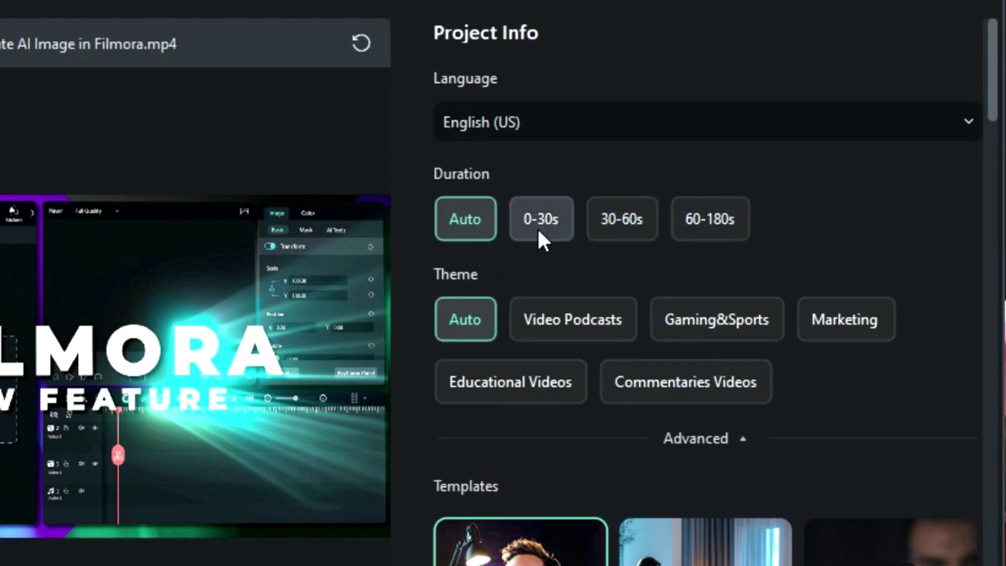
Set duration to 30-60s and settle on the Commentaries Videos theme.
click(637, 219)
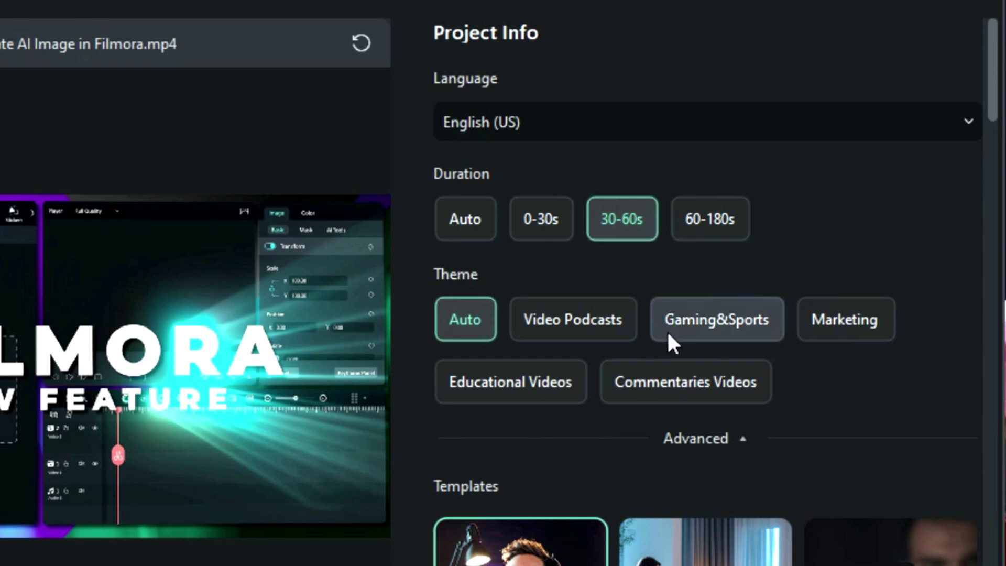
click(605, 320)
click(702, 318)
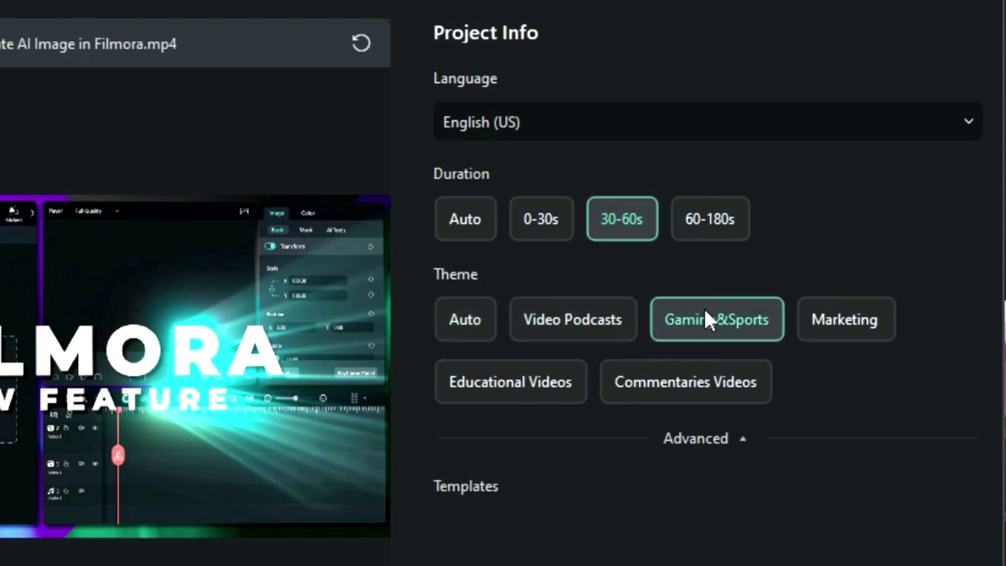
click(844, 330)
click(556, 374)
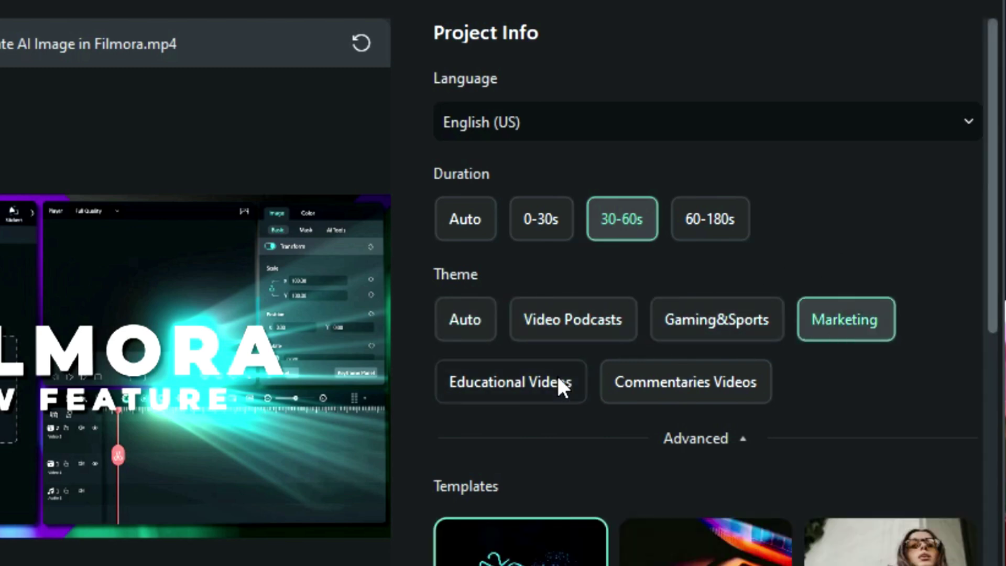
click(617, 383)
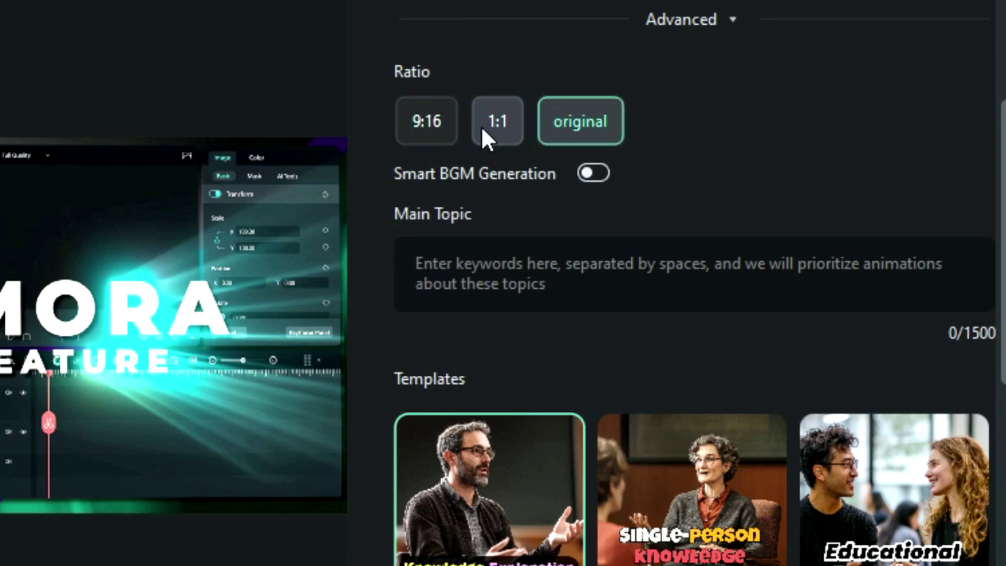
Set ratio 9:16 and choose the Single-Person Knowledge Explanation template.
click(455, 135)
text(AI Feature)
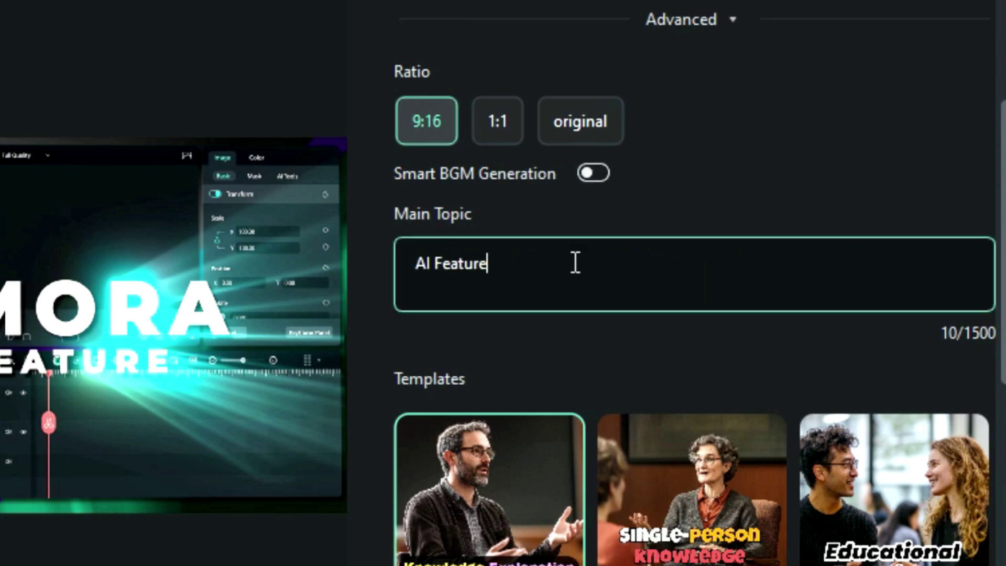
scroll(611, 344, down, 2)
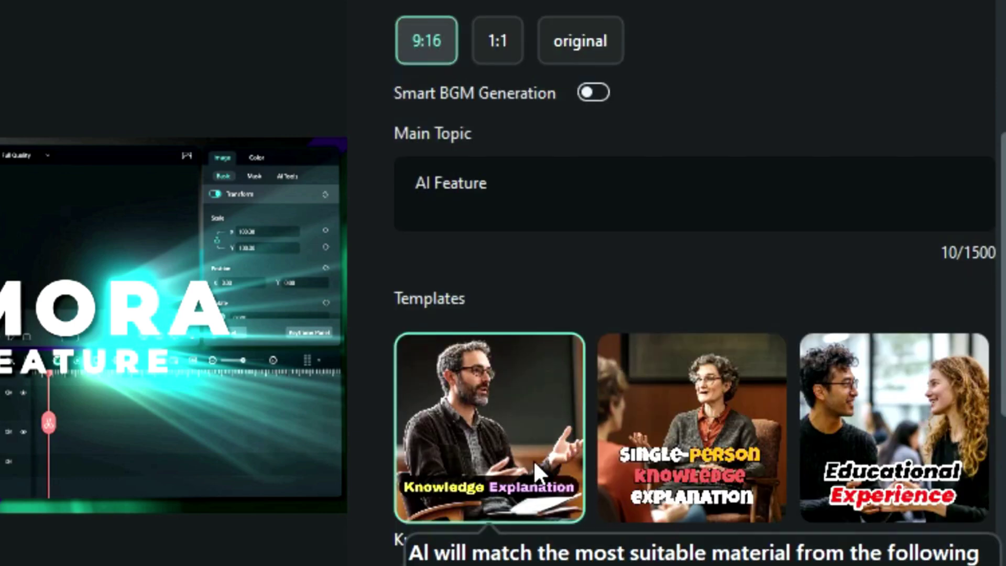
click(612, 448)
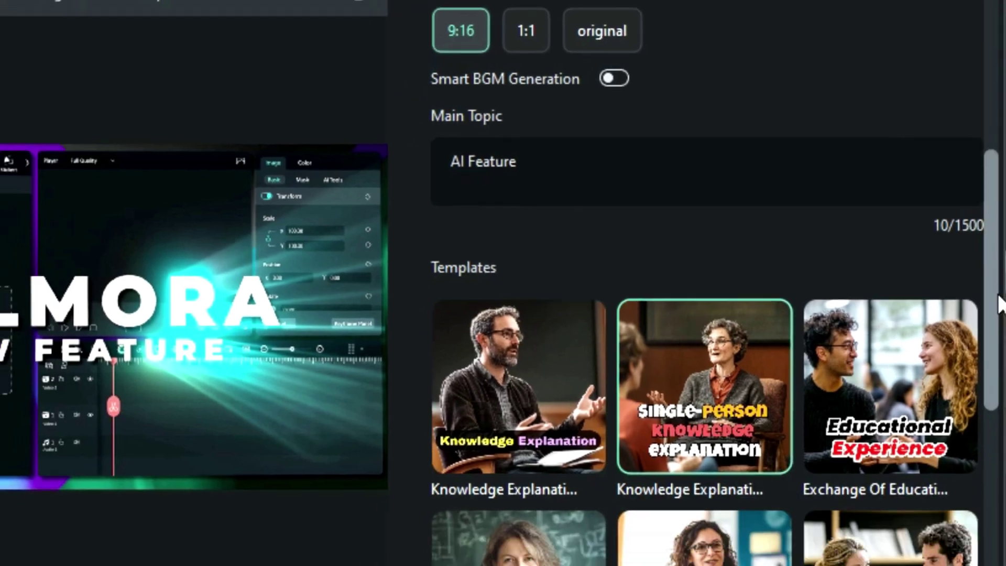
scroll(998, 303, down, 2)
scroll(998, 303, down, 2)
scroll(1000, 300, up, 4)
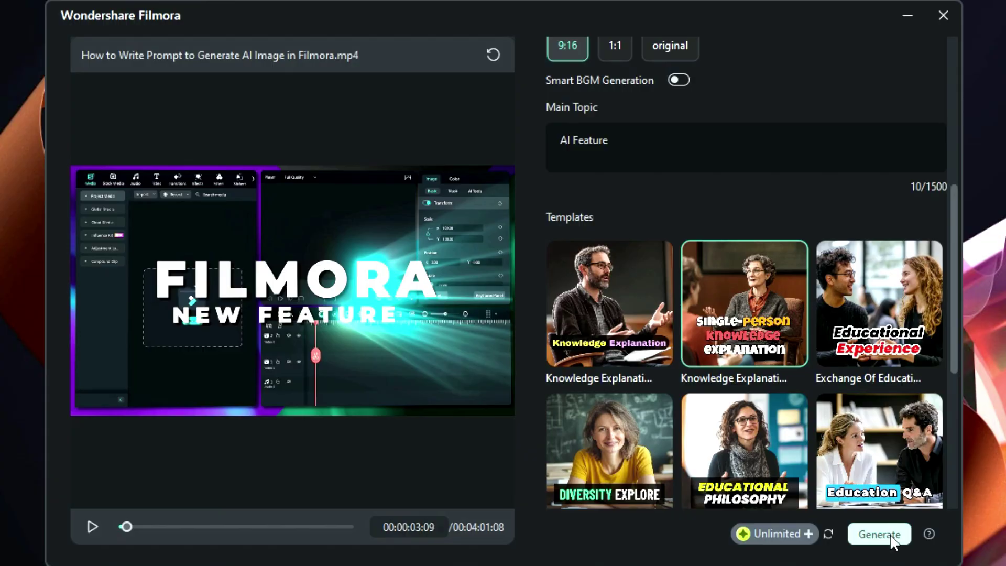
Generate three scored shorts and play the 8.5/10 top result's preview.
click(890, 534)
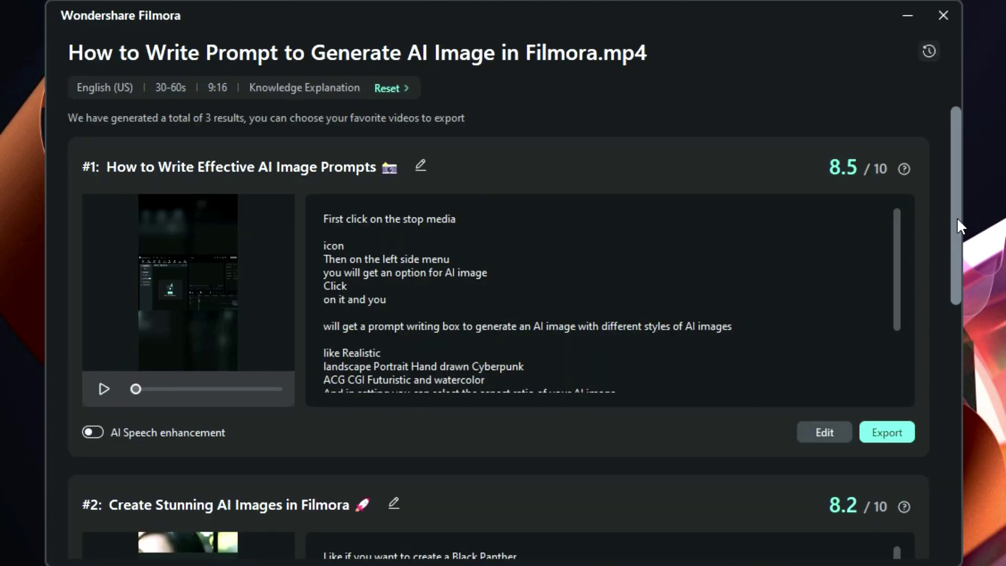
mouse_move(958, 220)
mouse_down()
mouse_move(1002, 466)
mouse_move(955, 220)
mouse_up()
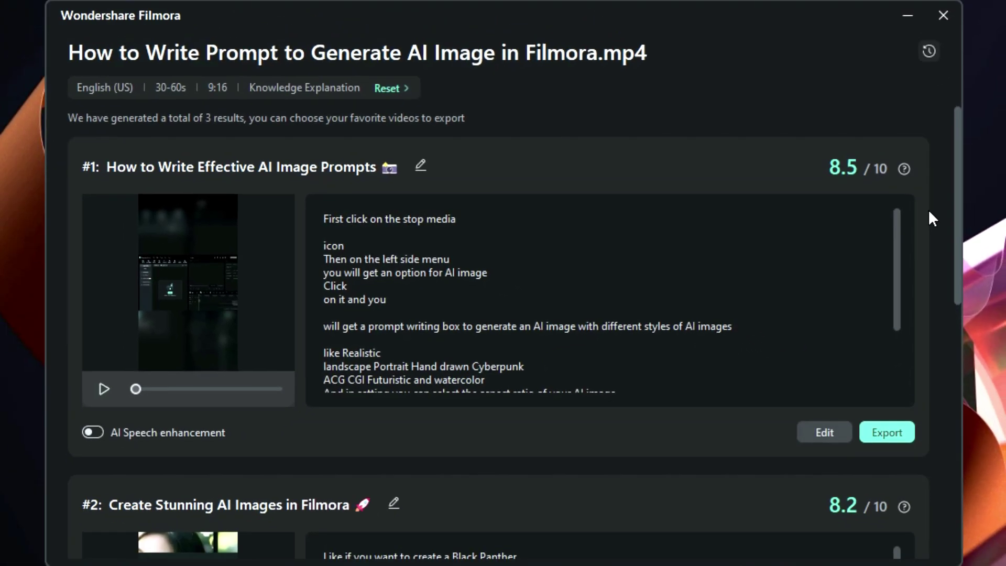
click(429, 161)
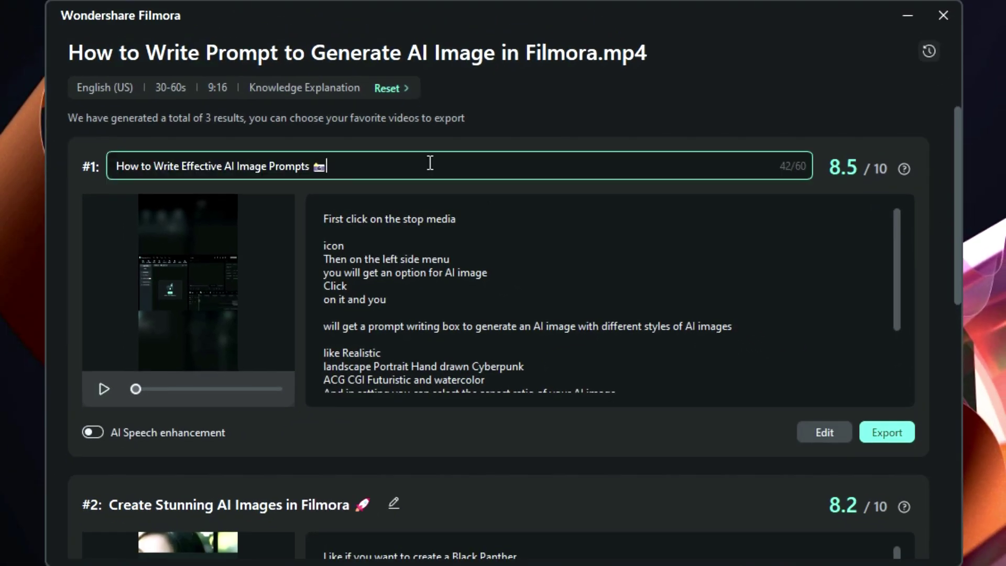
click(103, 388)
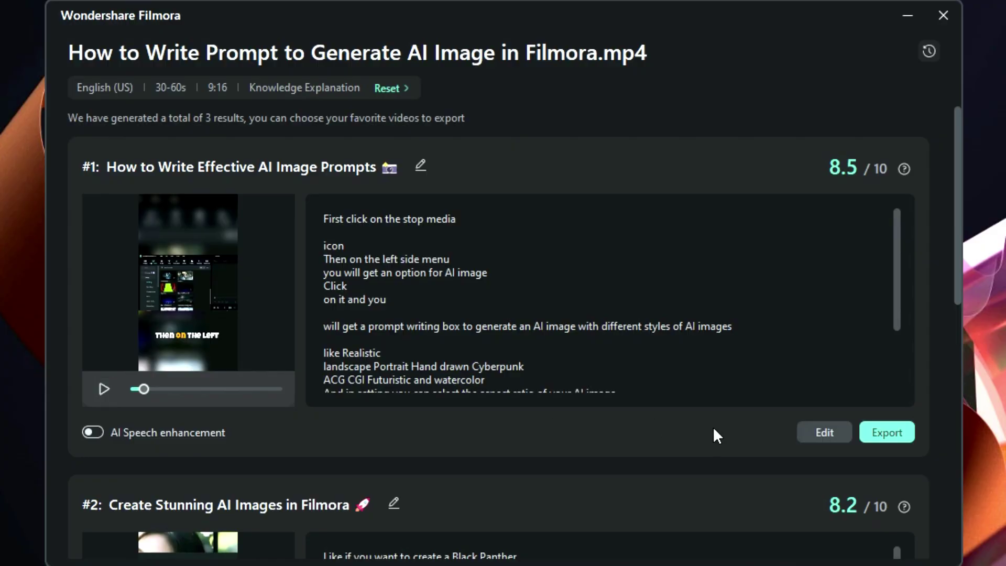
Preview the 8.5-rated short at 00:00:03:21, then check Vimeo and TikTok before choosing Local MP3 export.
click(818, 431)
drag(106, 407, 146, 419)
click(886, 432)
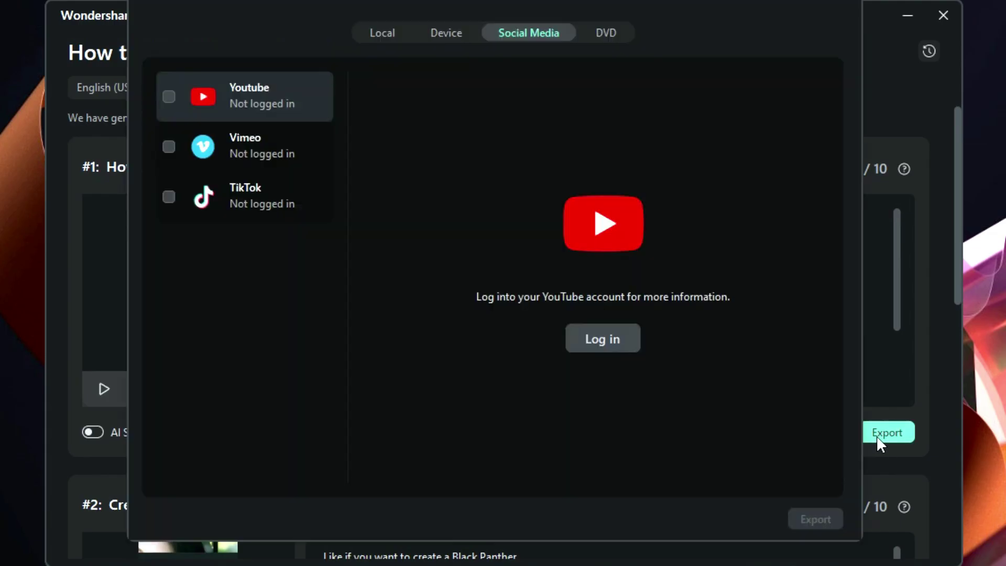
click(288, 147)
click(275, 194)
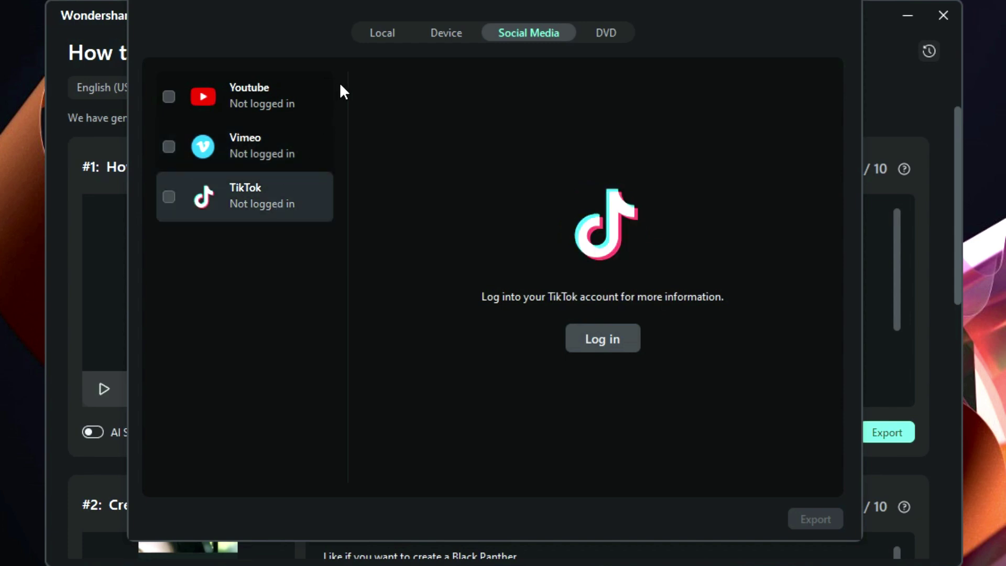
click(377, 33)
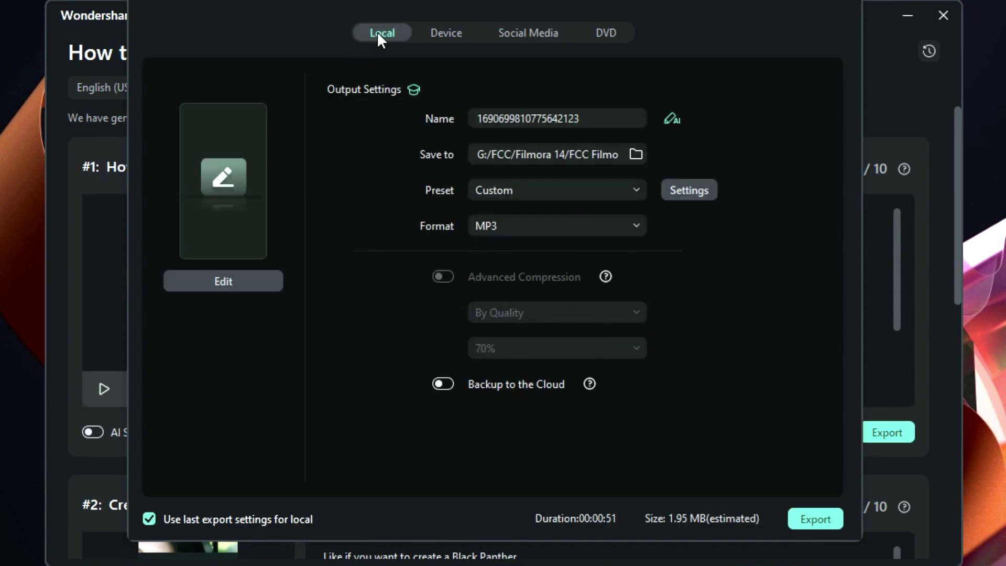